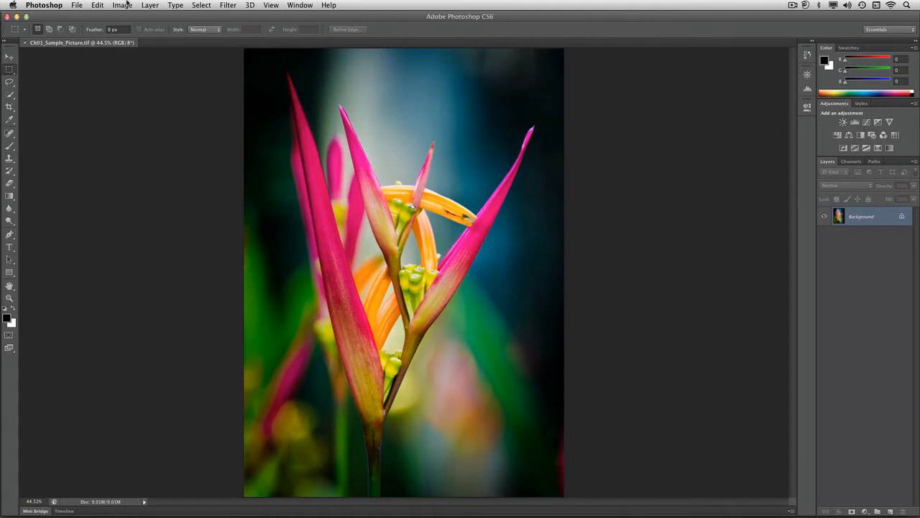
- Convert the flower image to Grayscale mode, discarding its color information
{"action": "left_click", "coordinate": [122, 4]}
{"action": "mouse_move", "coordinate": [123, 17]}
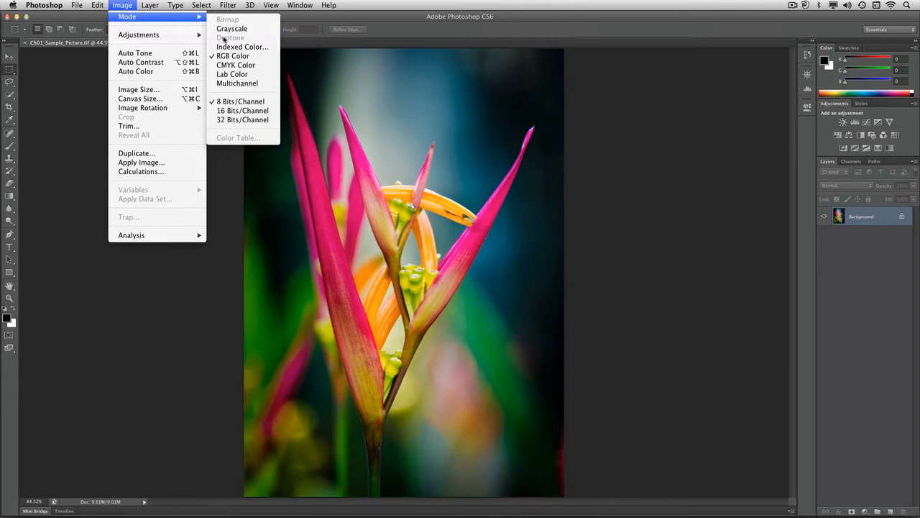
{"action": "left_click", "coordinate": [243, 31]}
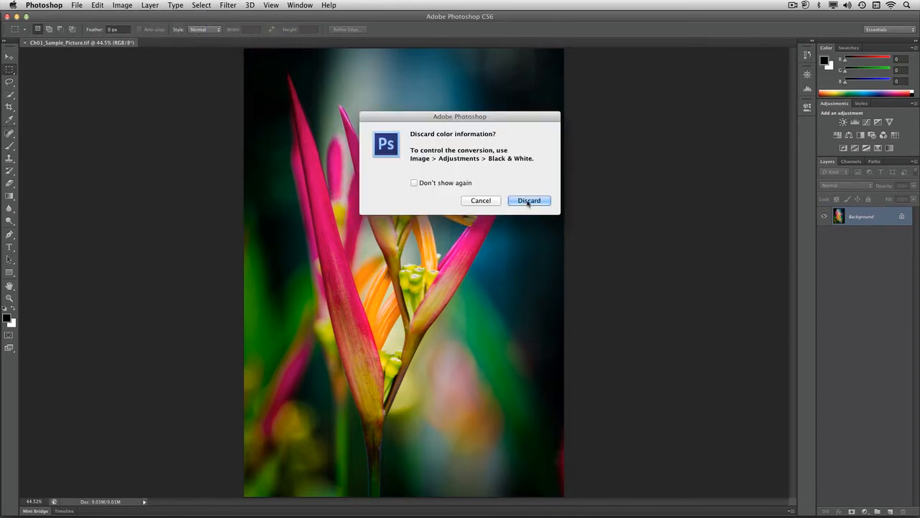
{"action": "left_click", "coordinate": [527, 200]}
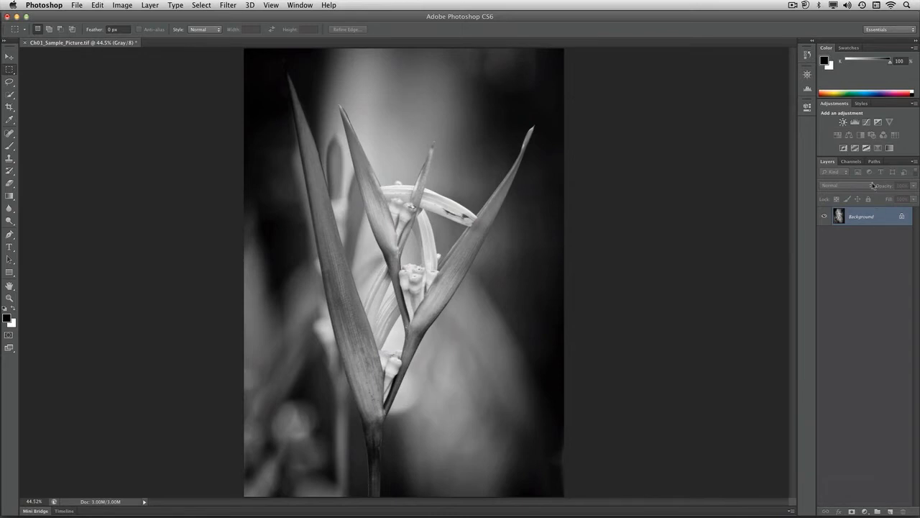
- Show the image's channels and set their thumbnails to the largest size
{"action": "left_click", "coordinate": [852, 162]}
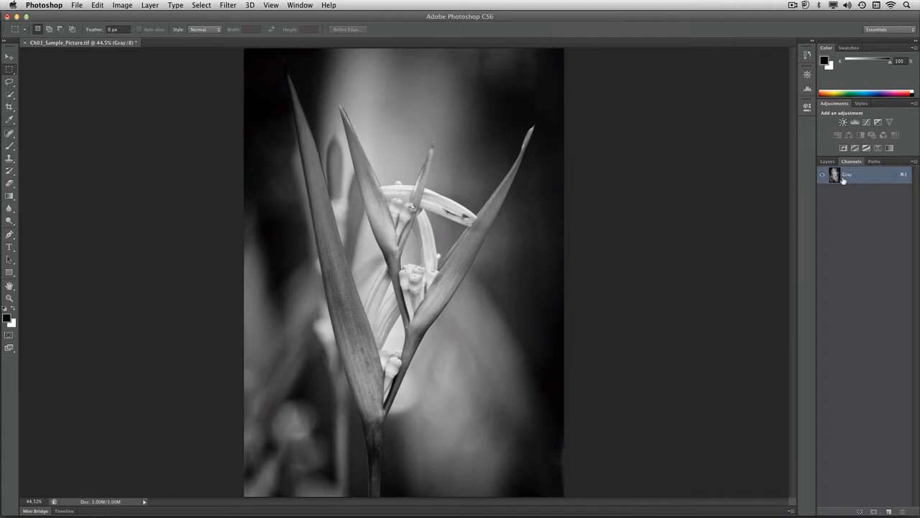
{"action": "left_click", "coordinate": [914, 162]}
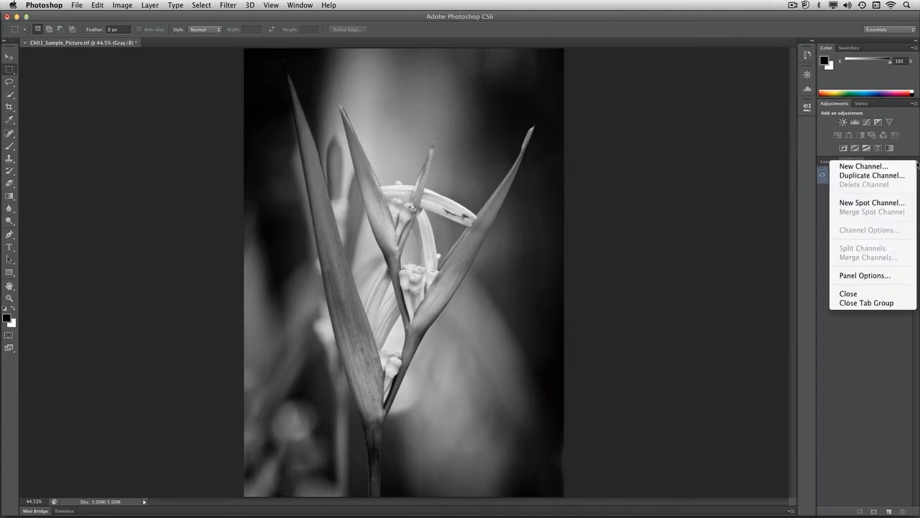
{"action": "left_click", "coordinate": [894, 277]}
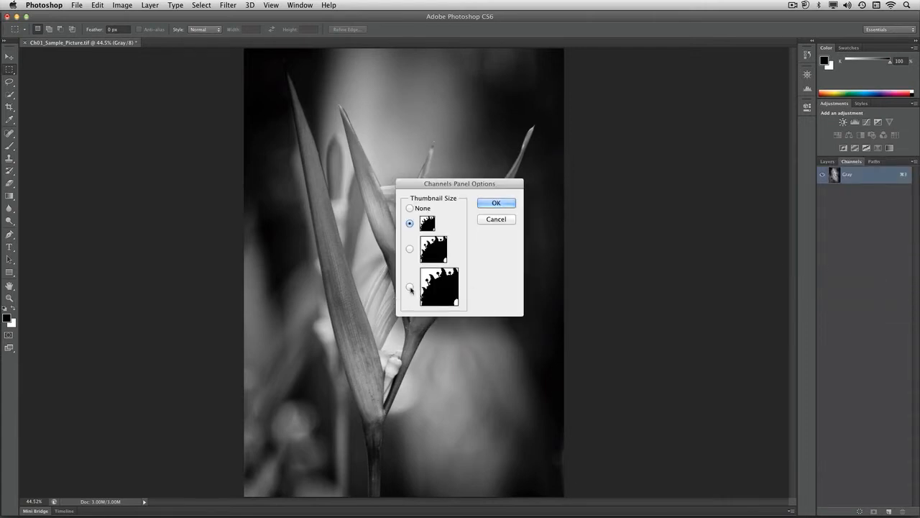
{"action": "left_click", "coordinate": [491, 204]}
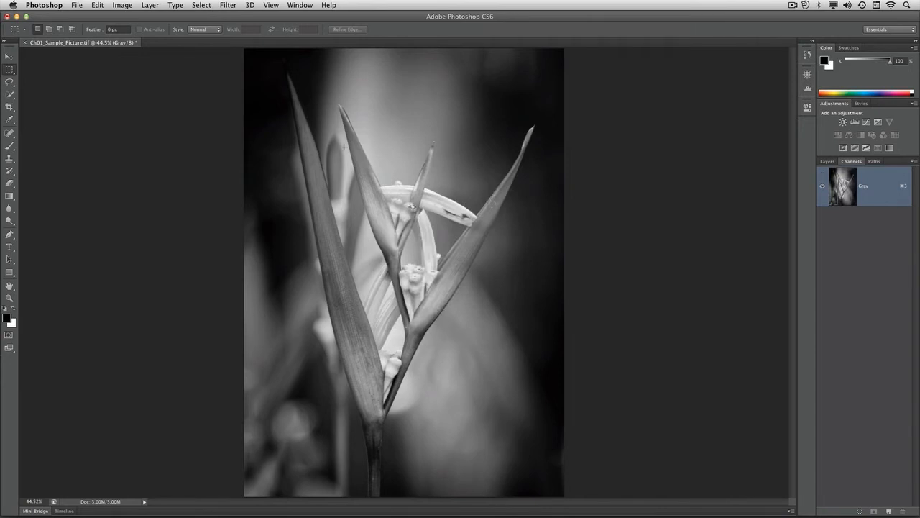
- Set up a Duotone conversion with the preset Bl 409 WmGray 407 WmGray, keeping the flower preview uncovered
{"action": "left_click", "coordinate": [129, 7]}
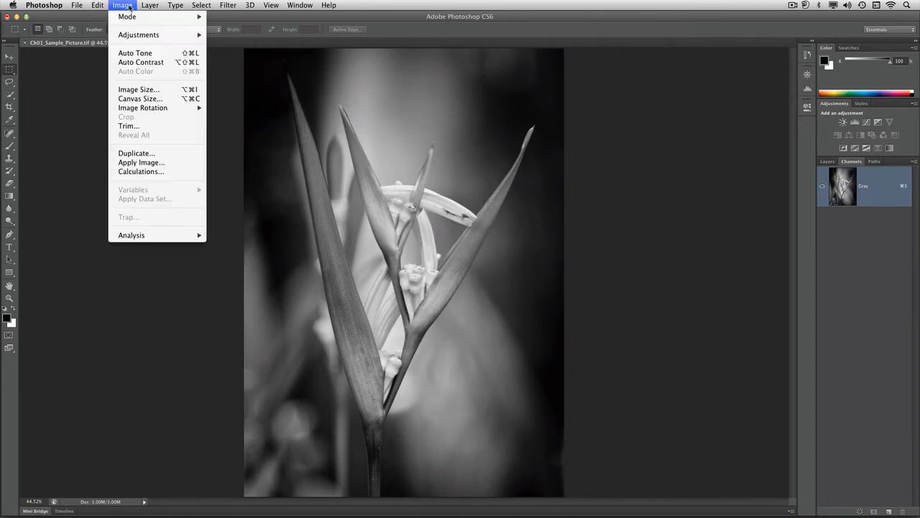
{"action": "mouse_move", "coordinate": [133, 16]}
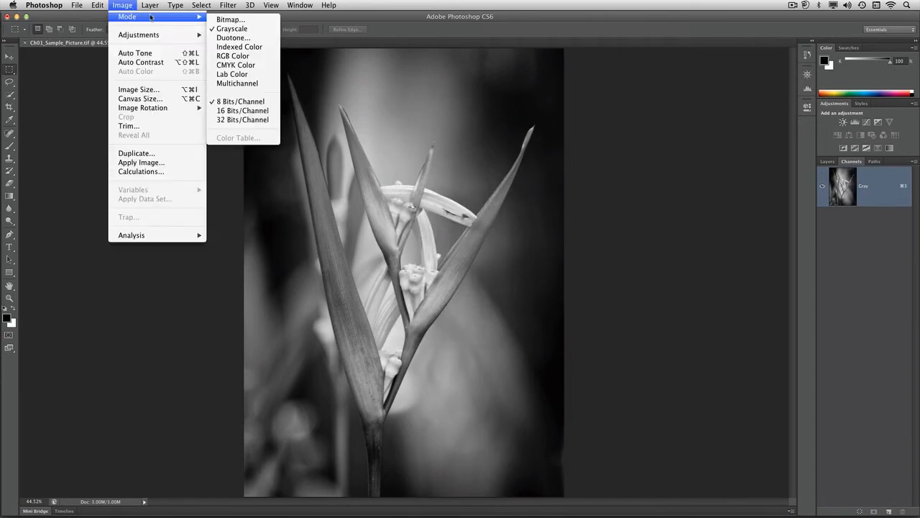
{"action": "left_click", "coordinate": [236, 38]}
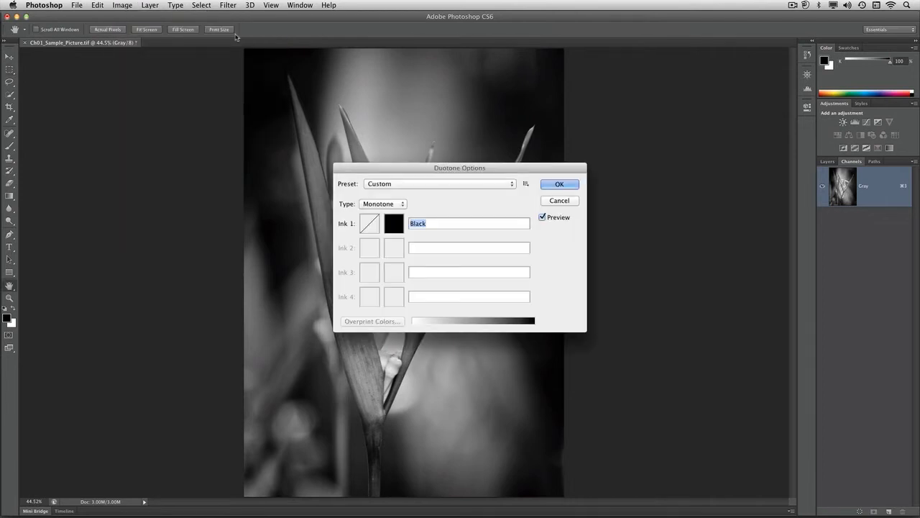
{"action": "left_click", "coordinate": [430, 185]}
{"action": "mouse_move", "coordinate": [415, 3]}
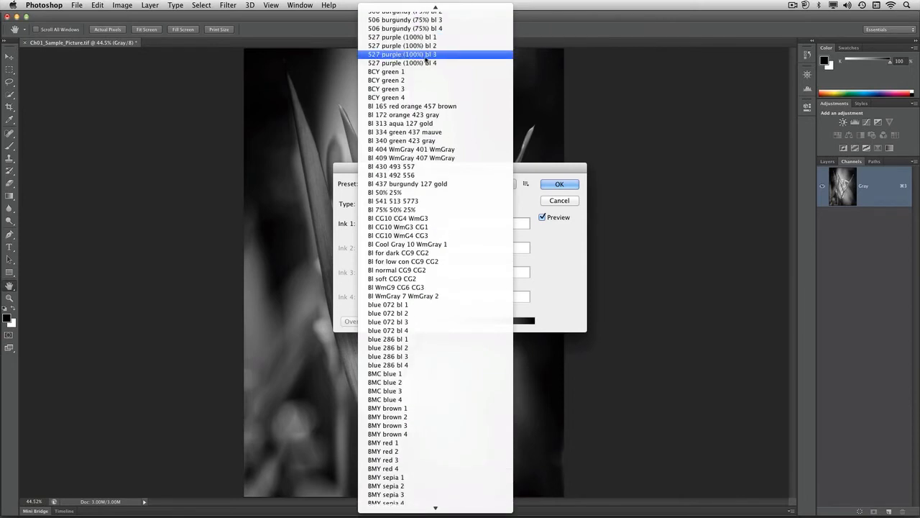
{"action": "left_click", "coordinate": [438, 158]}
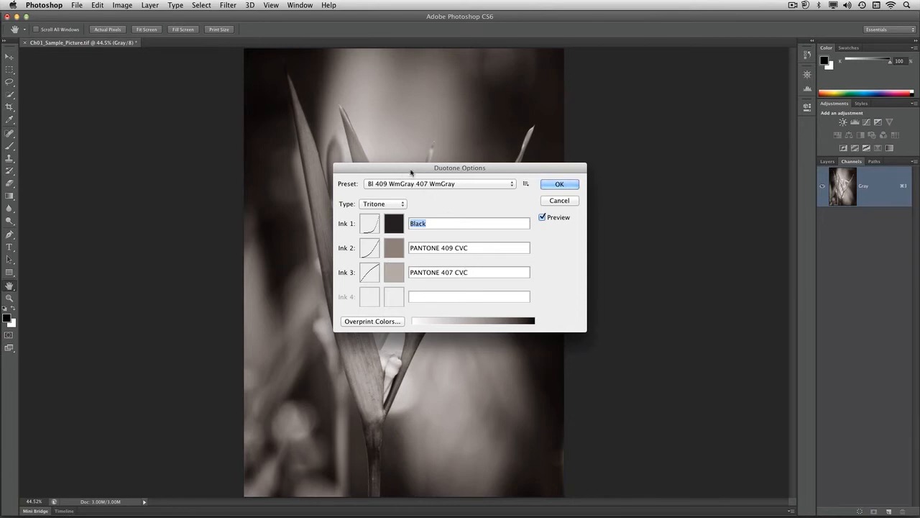
{"action": "left_click_drag", "start_coordinate": [412, 173], "coordinate": [590, 176]}
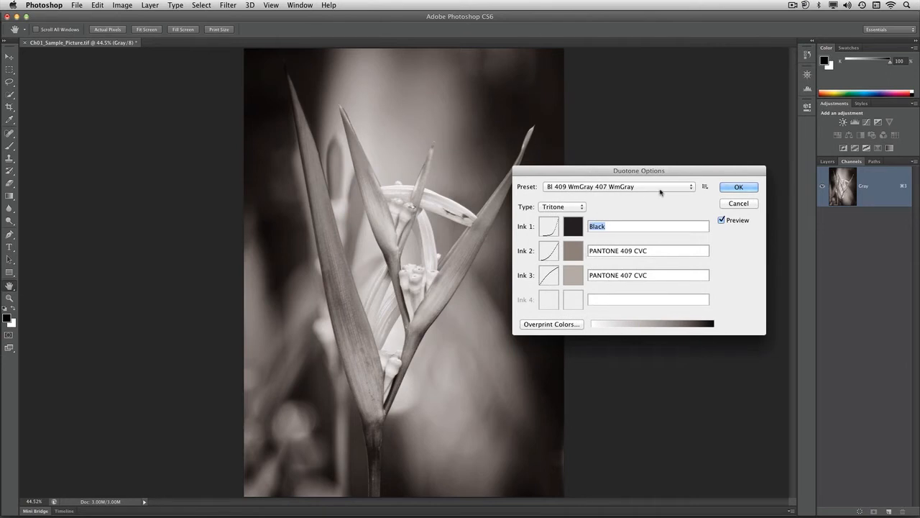
- Change Ink 2 of the tritone to PANTONE 2727 C from the PANTONE solid coated book and apply the conversion
{"action": "left_click", "coordinate": [572, 256]}
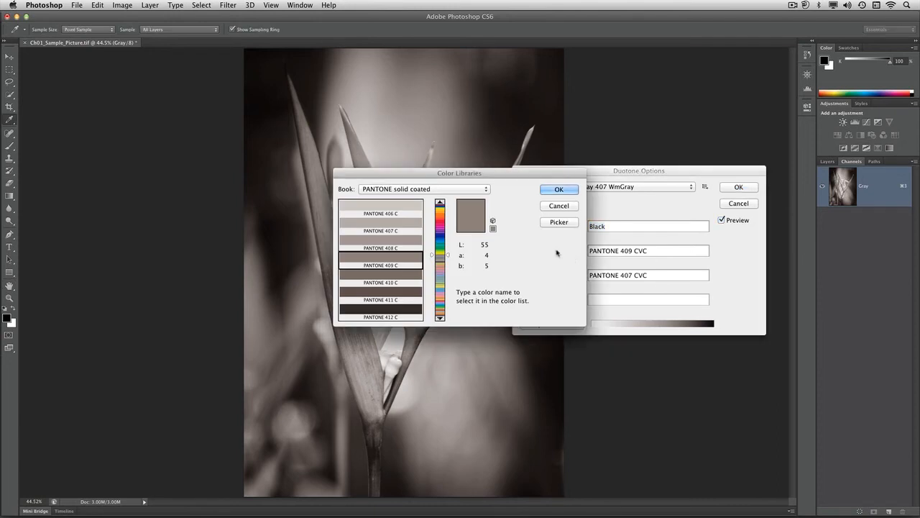
{"action": "left_click", "coordinate": [440, 234]}
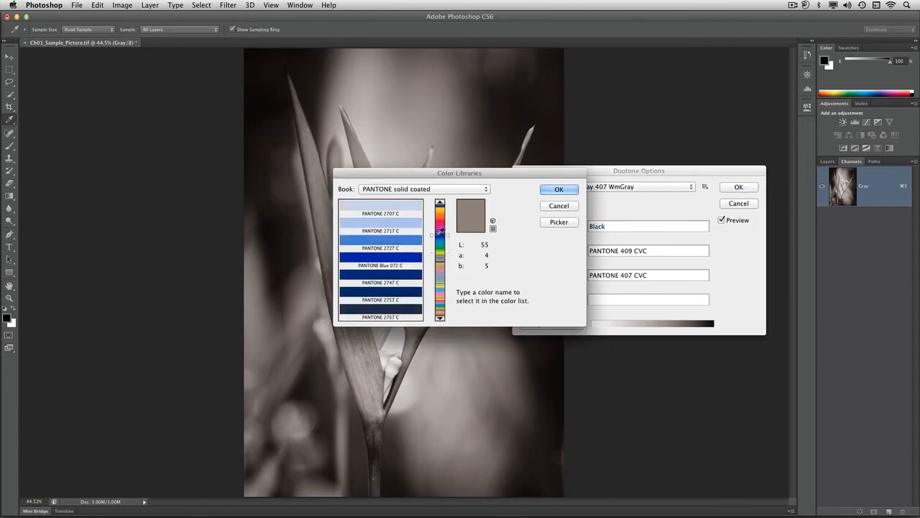
{"action": "left_click", "coordinate": [411, 242]}
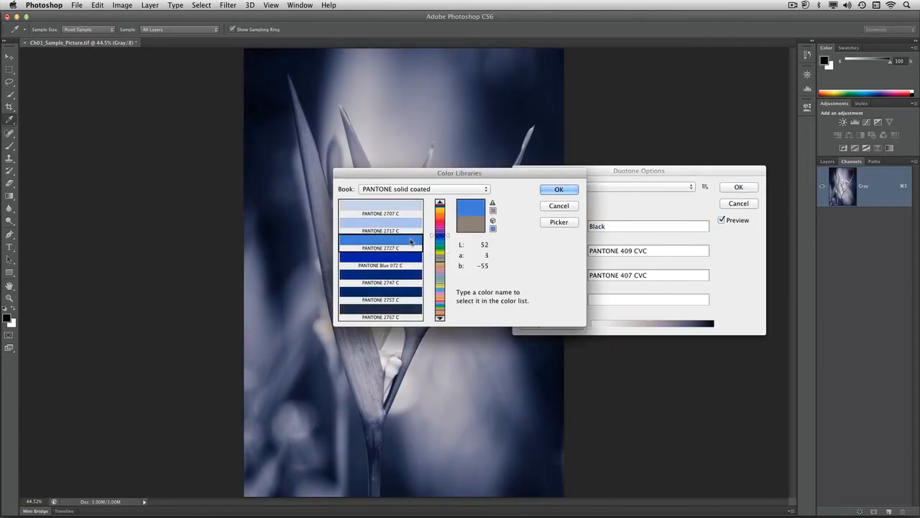
{"action": "left_click", "coordinate": [566, 191]}
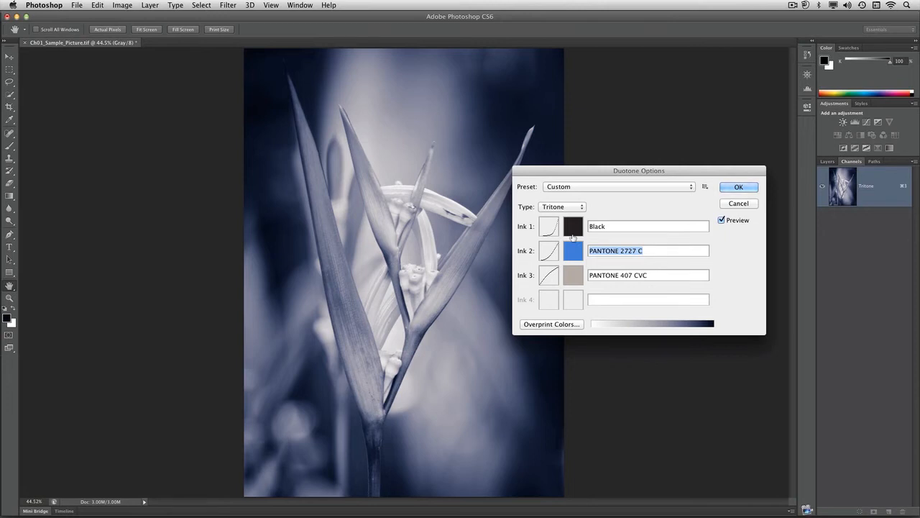
{"action": "left_click", "coordinate": [739, 188]}
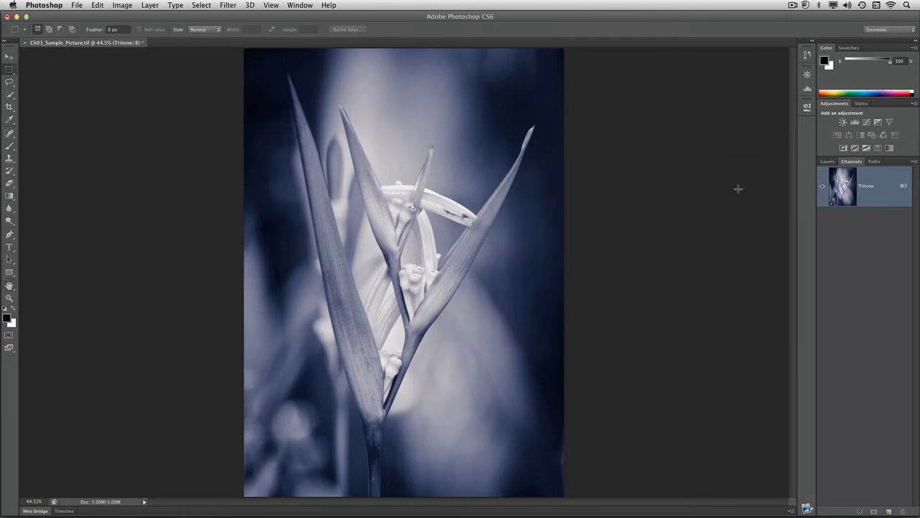
- Revert the image to its Open history state and convert it to CMYK Color with the U.S. Web Coated (SWOP) v2 profile
{"action": "left_click", "coordinate": [809, 58]}
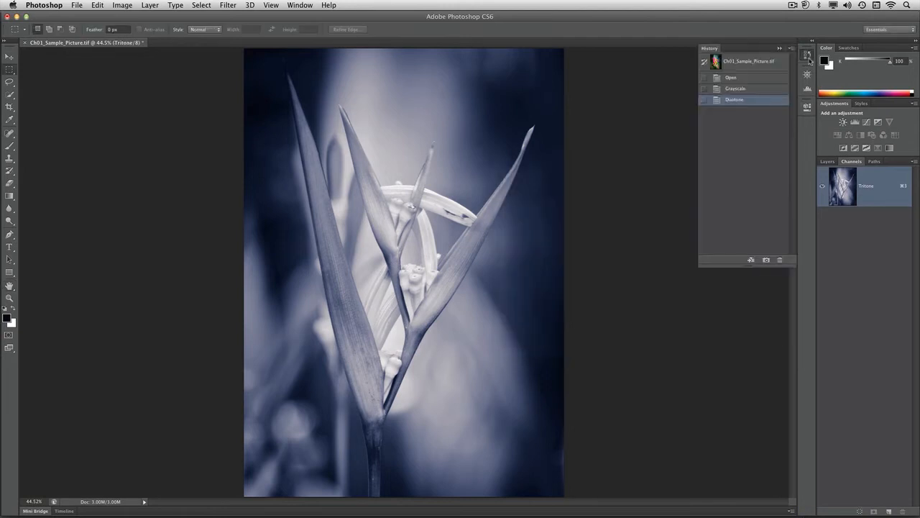
{"action": "left_click", "coordinate": [746, 79]}
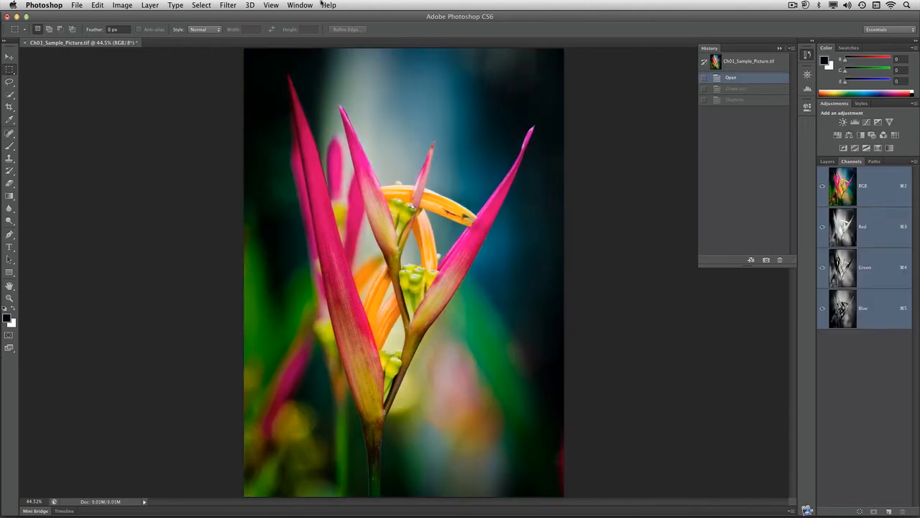
{"action": "left_click", "coordinate": [118, 6]}
{"action": "mouse_move", "coordinate": [124, 16]}
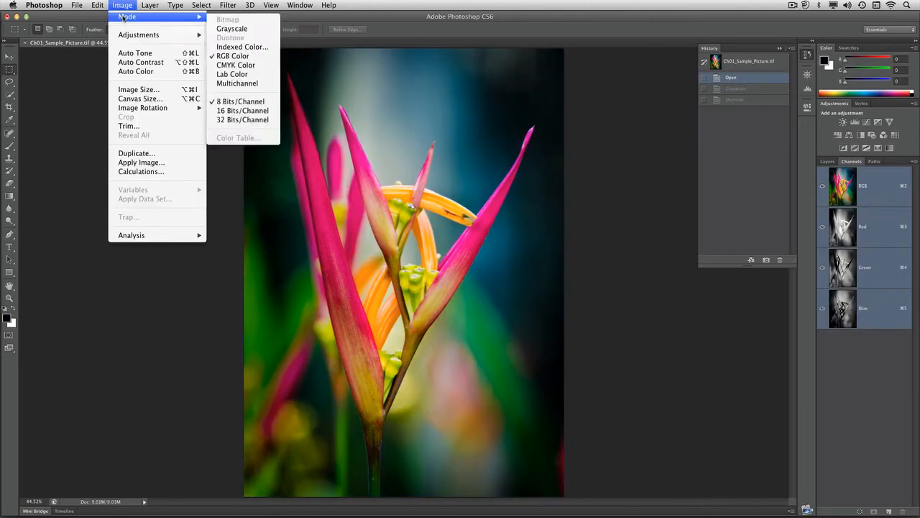
{"action": "left_click", "coordinate": [247, 70]}
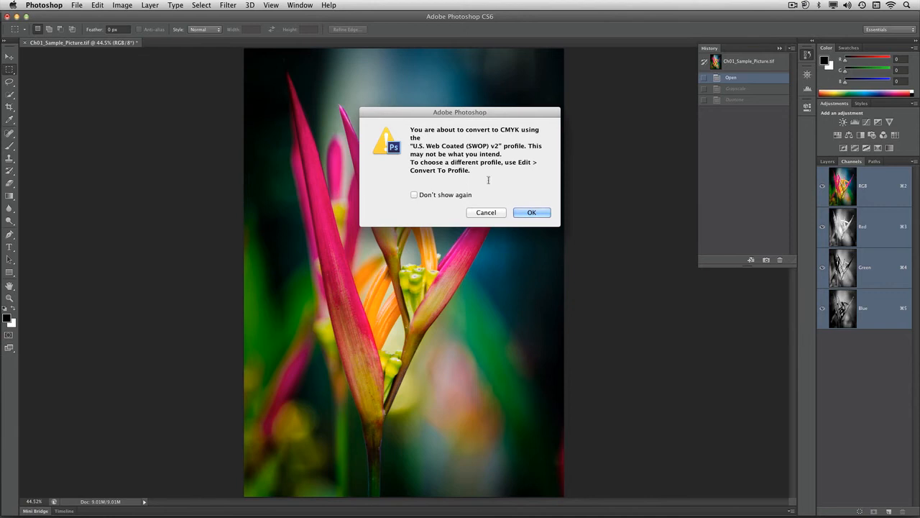
{"action": "left_click", "coordinate": [531, 213]}
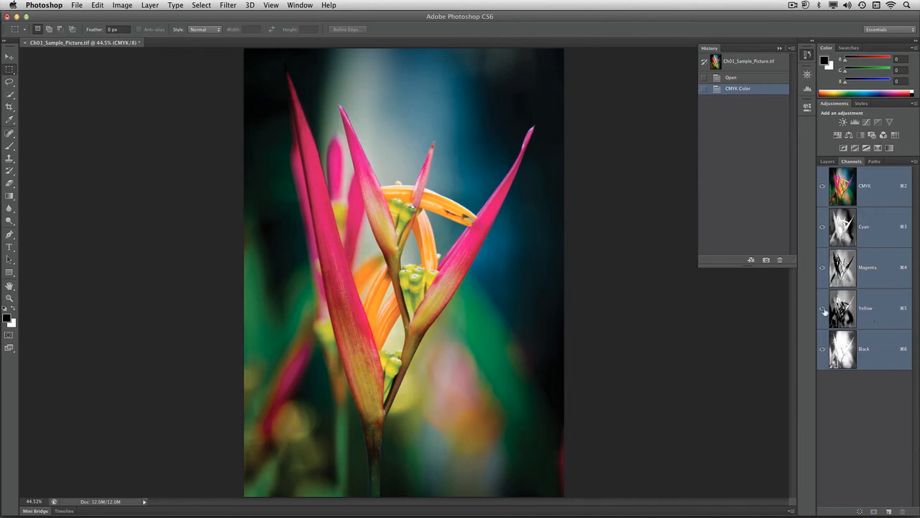
- Examine the Black, Yellow and Cyan channels on their own and Cyan combined with Yellow, and show the full CMYK composite again
{"action": "left_click_drag", "start_coordinate": [823, 309], "coordinate": [828, 236]}
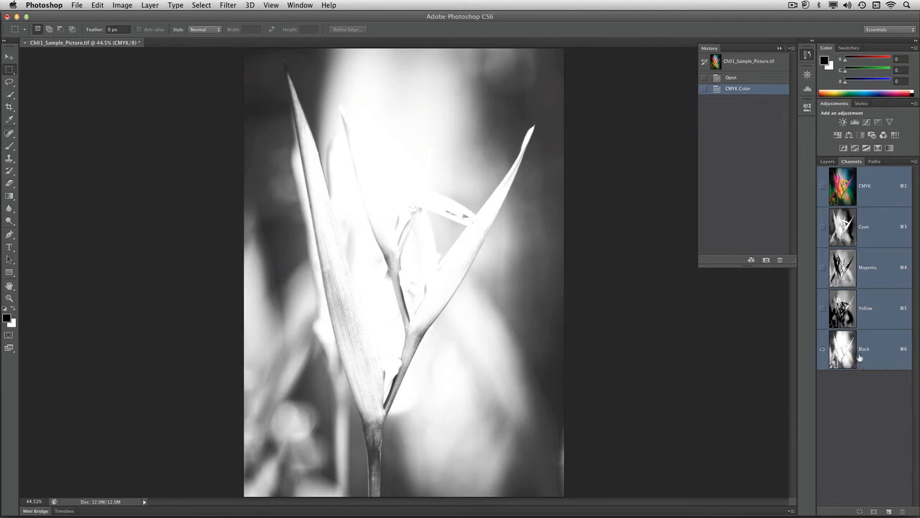
{"action": "left_click", "coordinate": [823, 307]}
{"action": "left_click", "coordinate": [823, 349]}
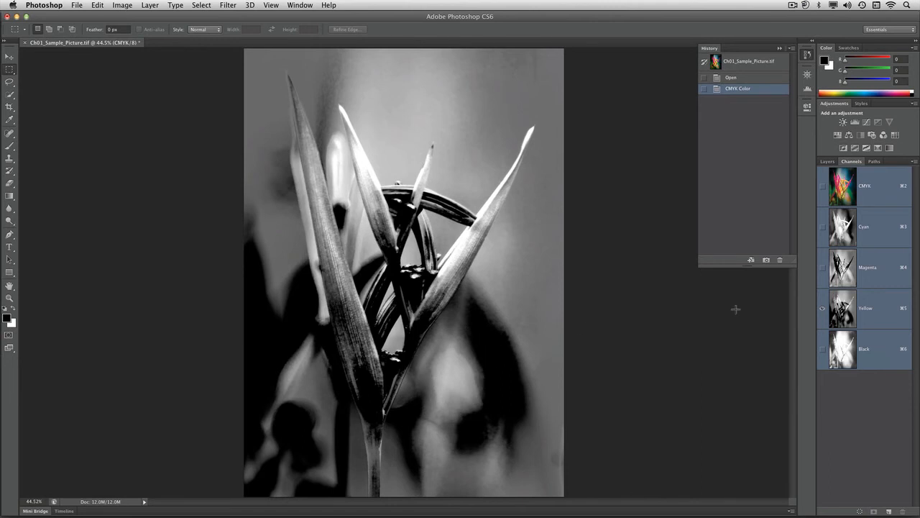
{"action": "left_click", "coordinate": [823, 227]}
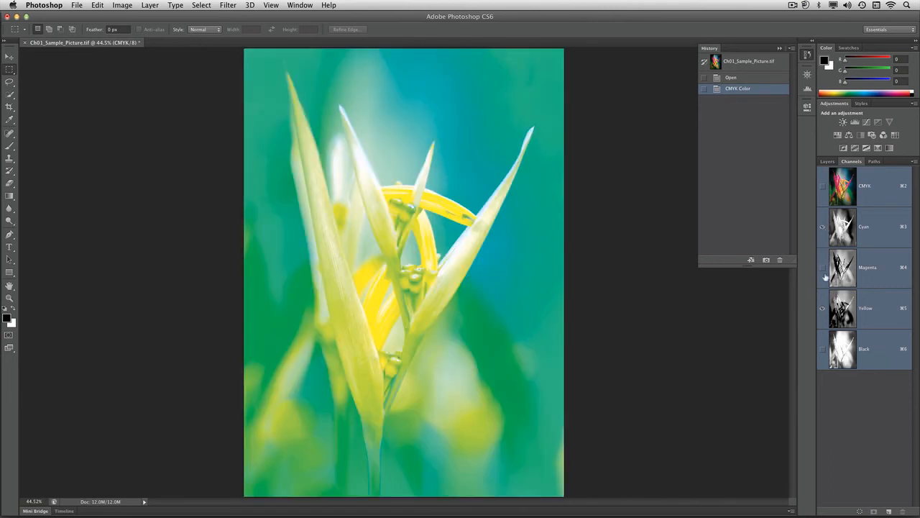
{"action": "left_click", "coordinate": [823, 308]}
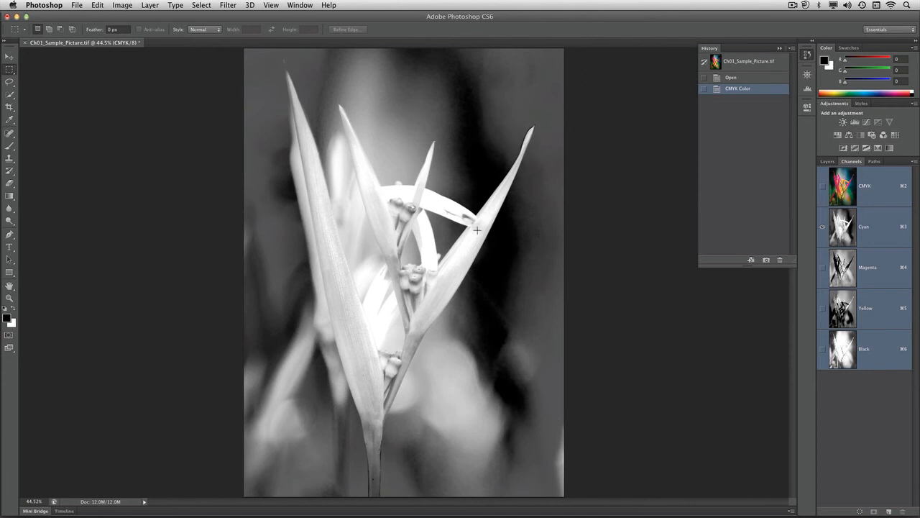
{"action": "left_click", "coordinate": [824, 187]}
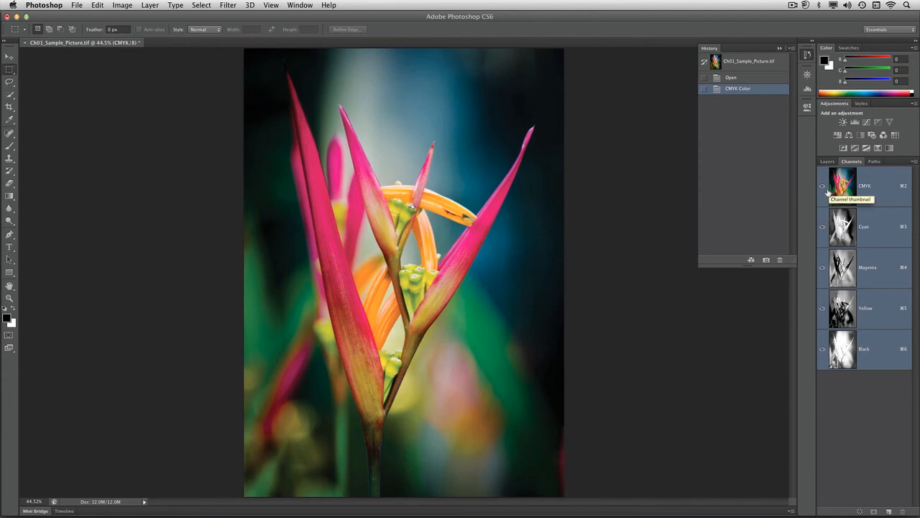
- Revert the image to its Open history state and convert it to Lab Color mode
{"action": "left_click", "coordinate": [733, 78]}
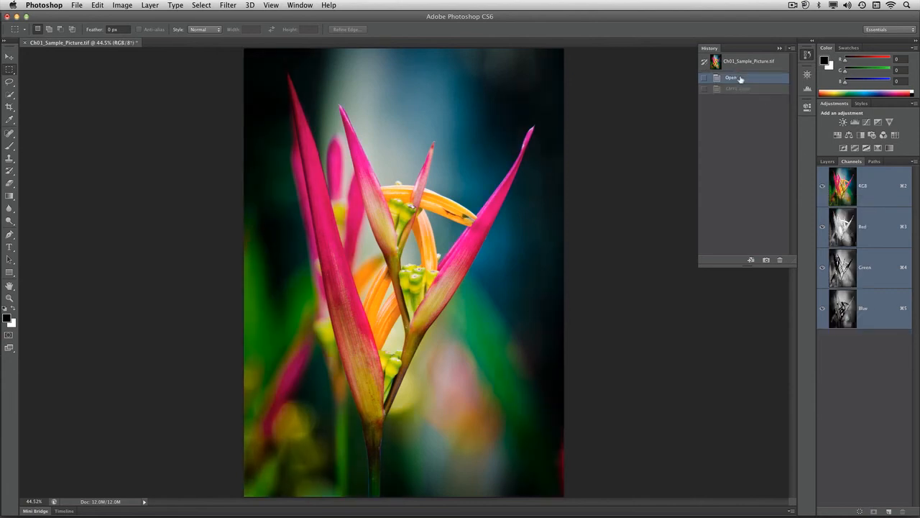
{"action": "left_click", "coordinate": [121, 6]}
{"action": "mouse_move", "coordinate": [123, 17]}
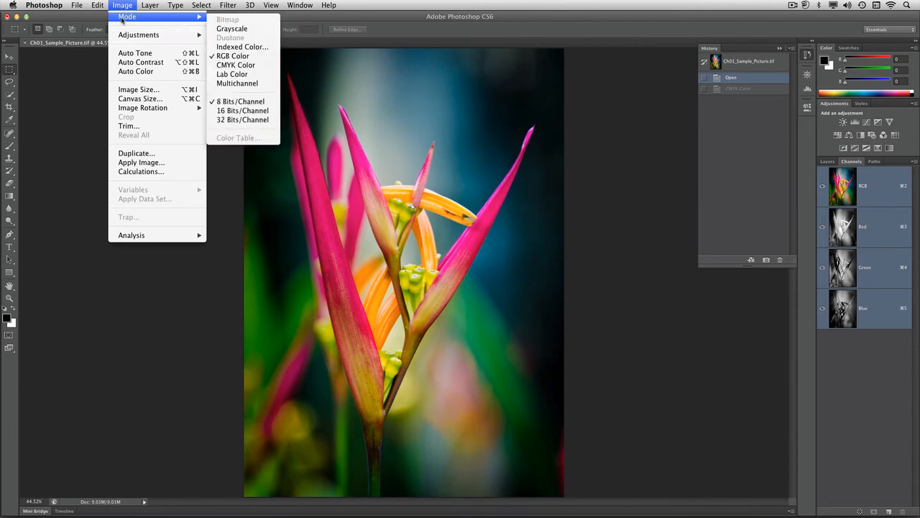
{"action": "left_click", "coordinate": [241, 75]}
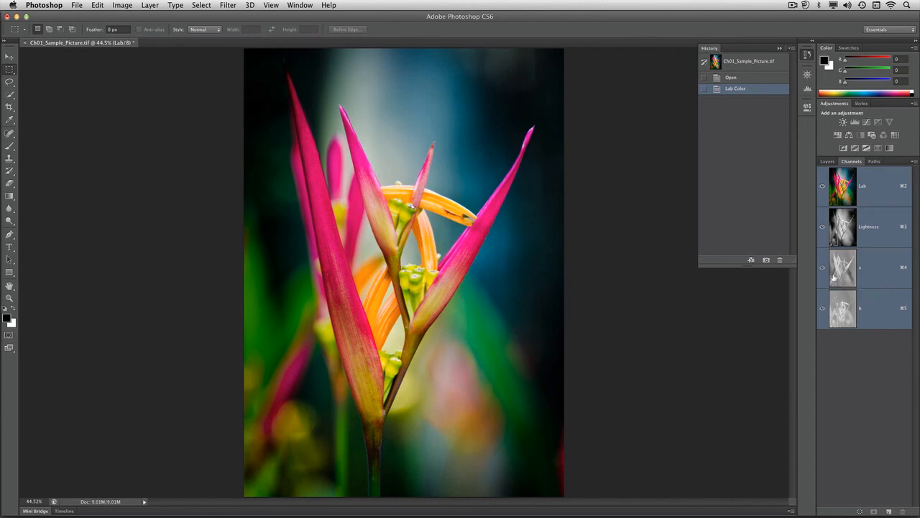
- Examine the Lightness channel alone, with a, and with b, and make all Lab channels visible again
{"action": "left_click", "coordinate": [823, 267]}
{"action": "left_click", "coordinate": [824, 310]}
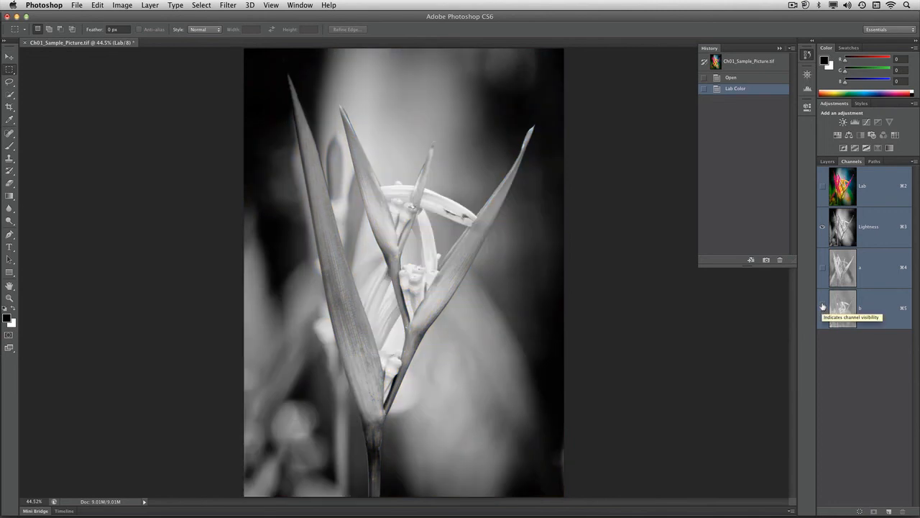
{"action": "left_click", "coordinate": [823, 267]}
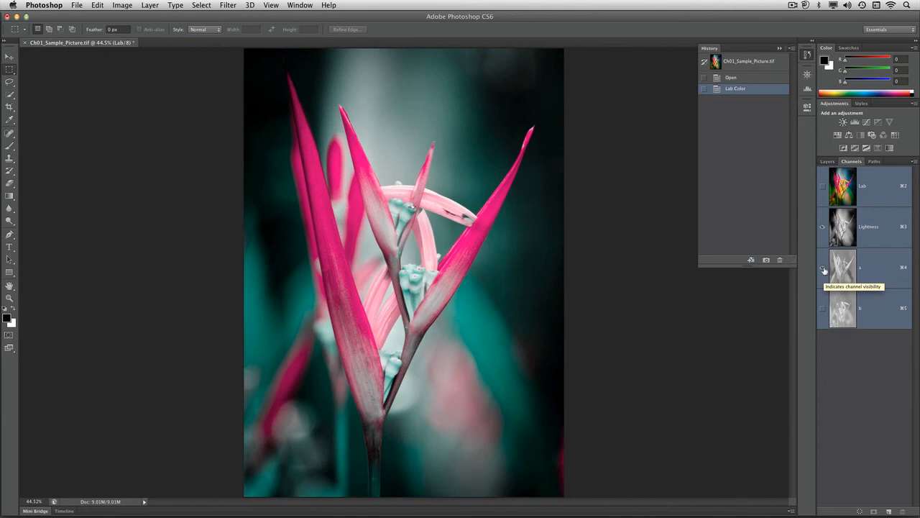
{"action": "left_click", "coordinate": [823, 268]}
{"action": "left_click", "coordinate": [823, 309]}
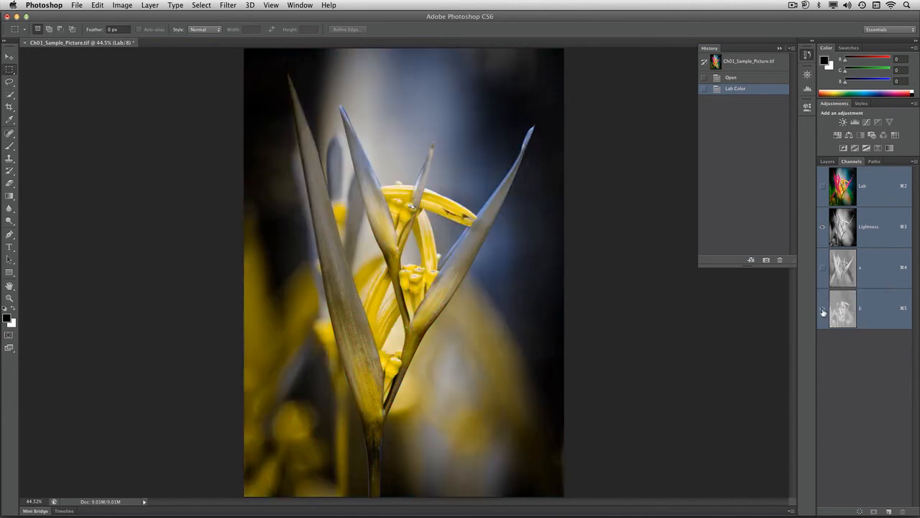
{"action": "left_click", "coordinate": [823, 269]}
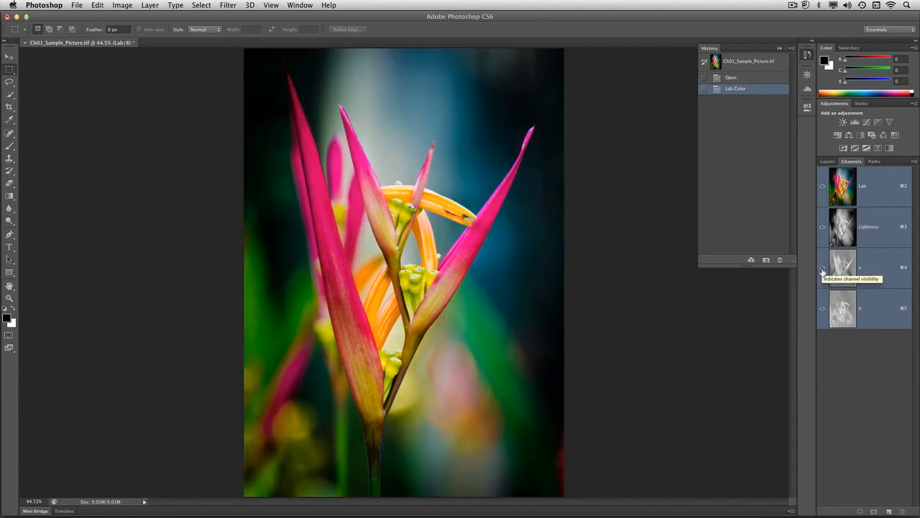